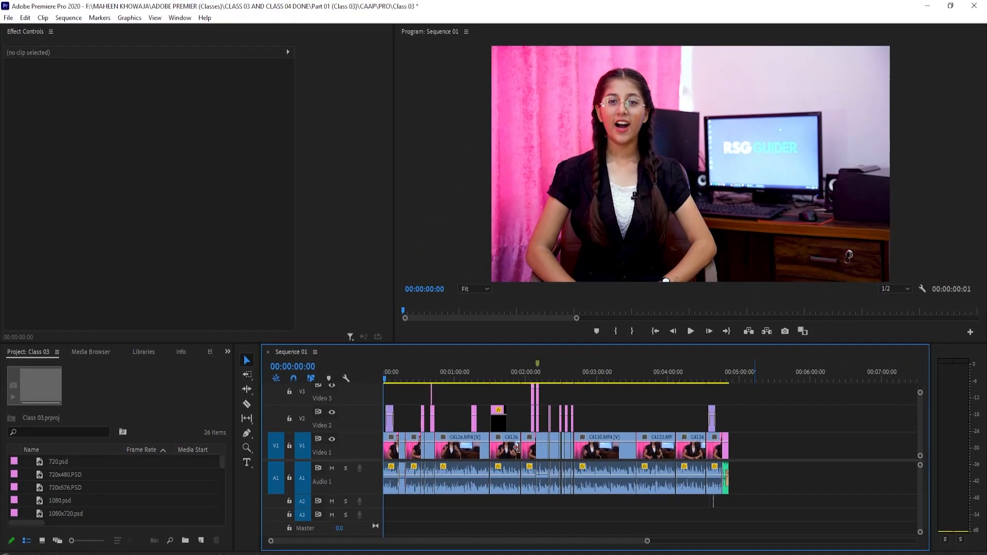
Step: Select clip C4134.MP4 alone and all clips on Video 1 and Audio 1 together, and clear the selection
{"action": "left_click", "coordinate": [734, 452]}
{"action": "mouse_move", "coordinate": [694, 442]}
{"action": "left_mouse_down"}
{"action": "mouse_move", "coordinate": [744, 462]}
{"action": "mouse_move", "coordinate": [810, 457]}
{"action": "mouse_move", "coordinate": [693, 453]}
{"action": "left_mouse_up"}
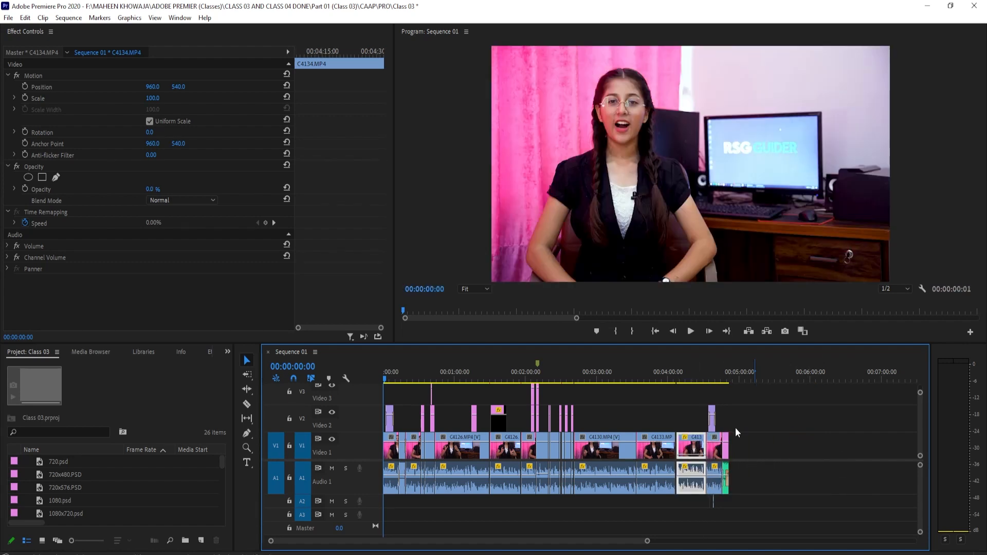
{"action": "left_click", "coordinate": [771, 436]}
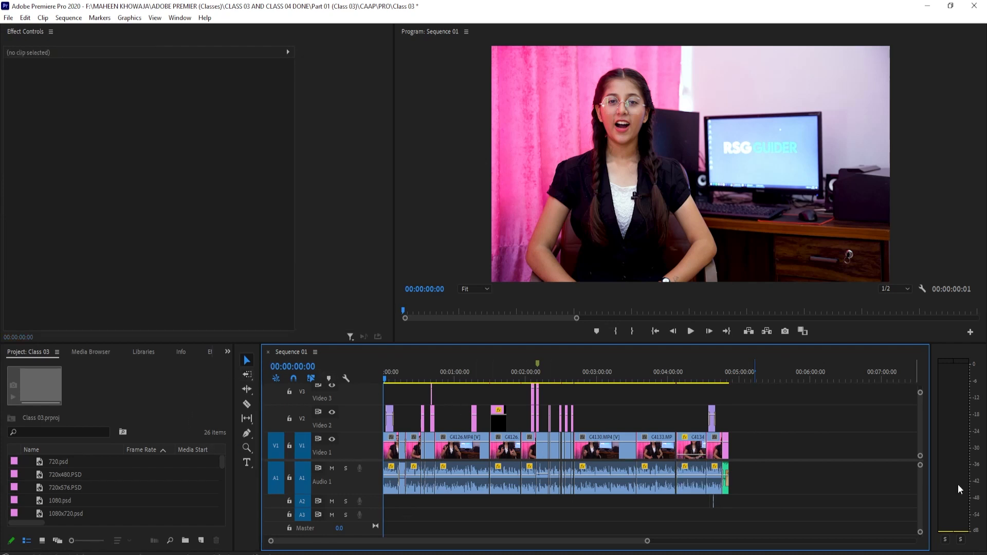
{"action": "left_click_drag", "start_coordinate": [770, 438], "coordinate": [376, 490]}
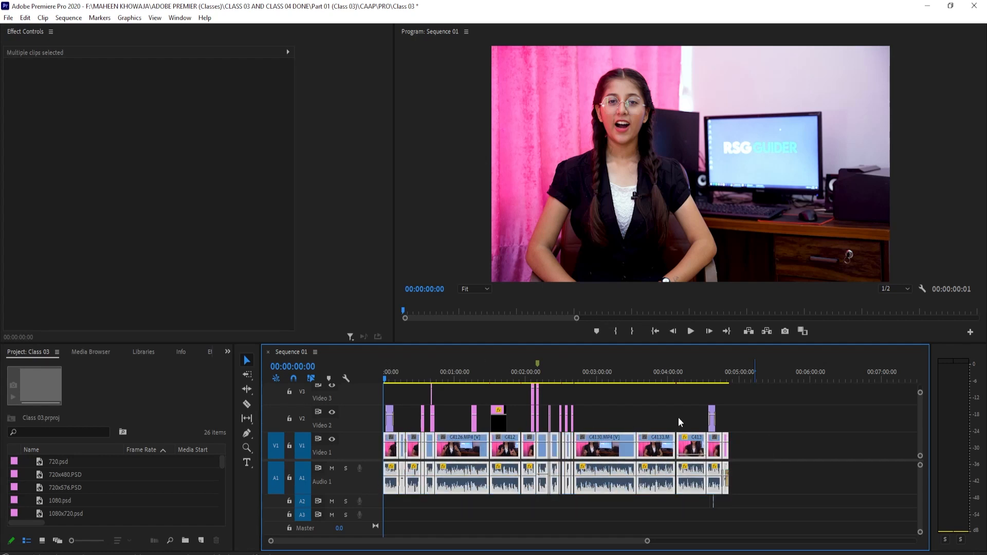
{"action": "left_click", "coordinate": [766, 414]}
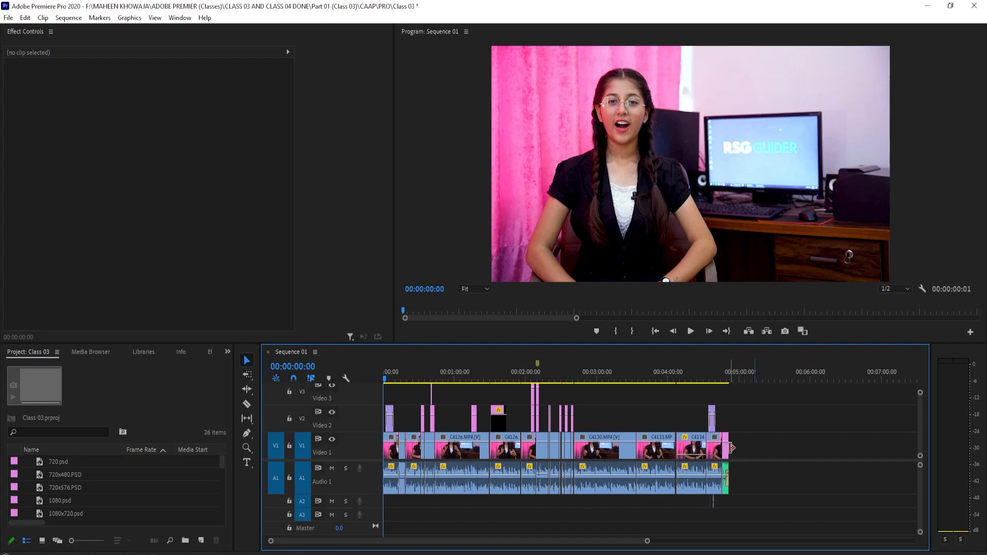
Step: Move clip C4133.MP4 to about 00:06:00:00, beyond the last clip, and extend both its end and its start
{"action": "left_click", "coordinate": [656, 450]}
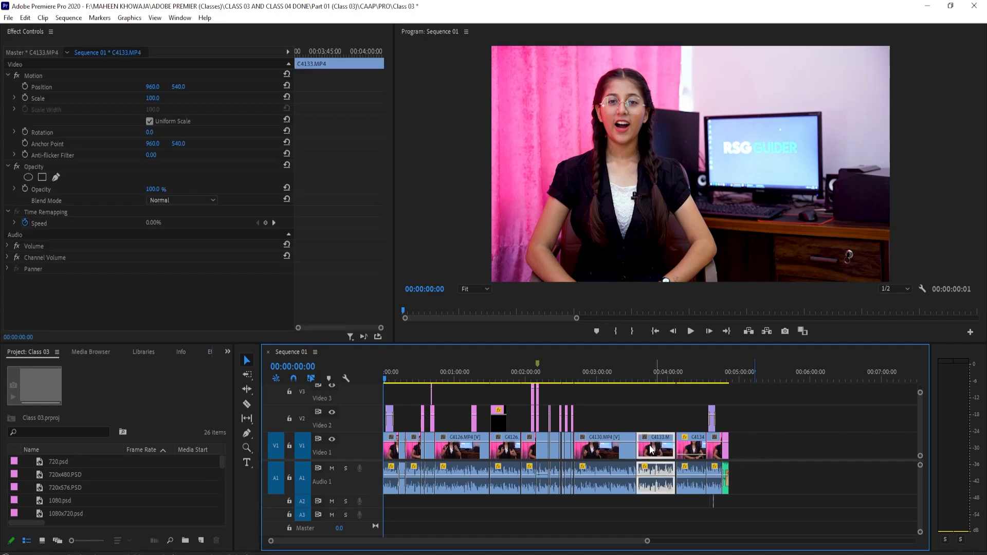
{"action": "left_click_drag", "start_coordinate": [658, 449], "coordinate": [835, 444]}
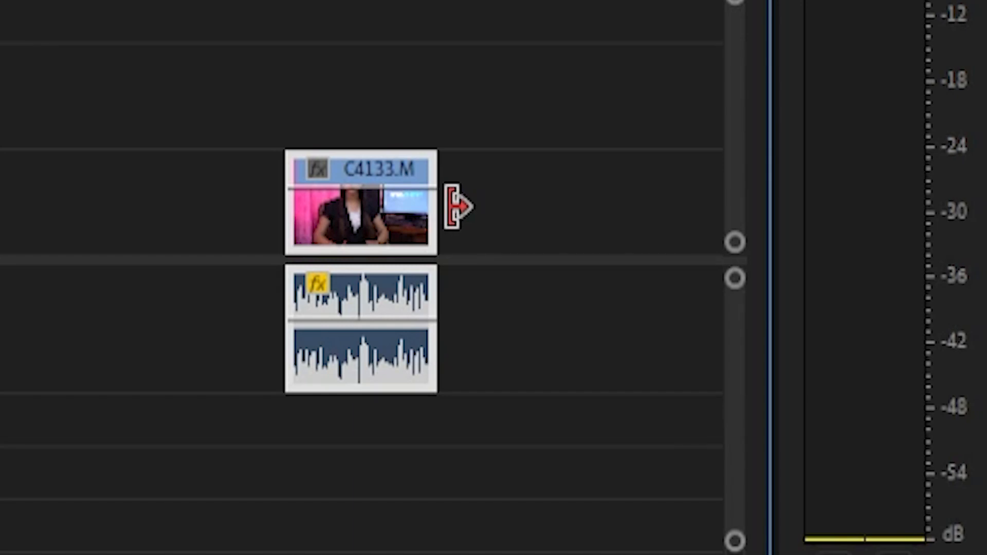
{"action": "left_click_drag", "start_coordinate": [452, 208], "coordinate": [617, 249]}
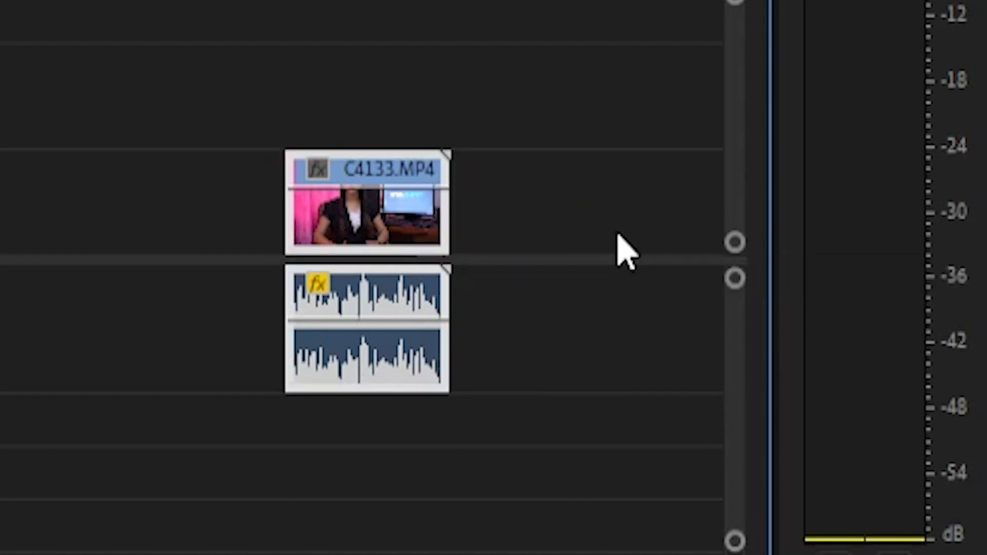
{"action": "left_click_drag", "start_coordinate": [285, 195], "coordinate": [123, 258]}
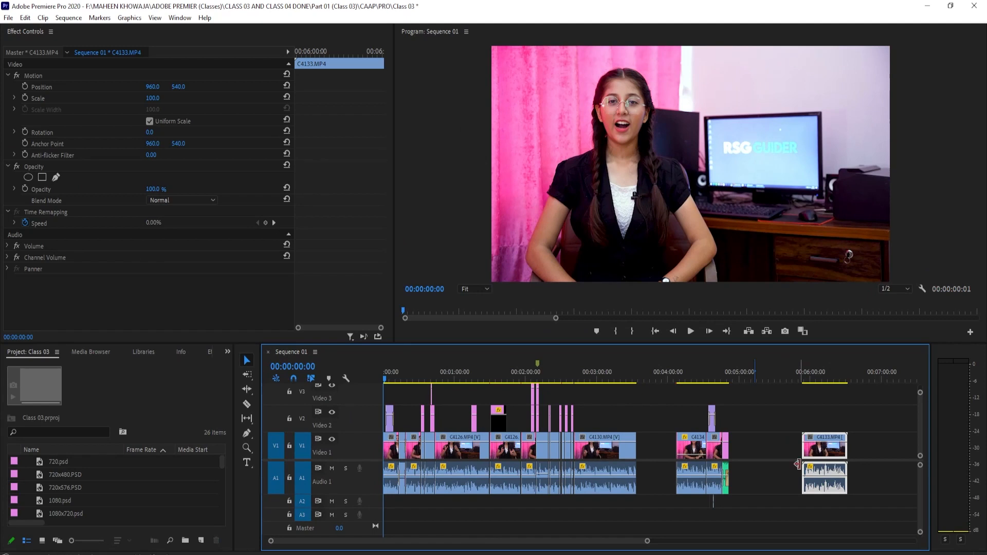
Step: Undo the trims and the move of clip C4133.MP4
{"action": "key", "text": "ctrl+z"}
{"action": "key", "text": "ctrl+z"}
{"action": "key", "text": "ctrl+z"}
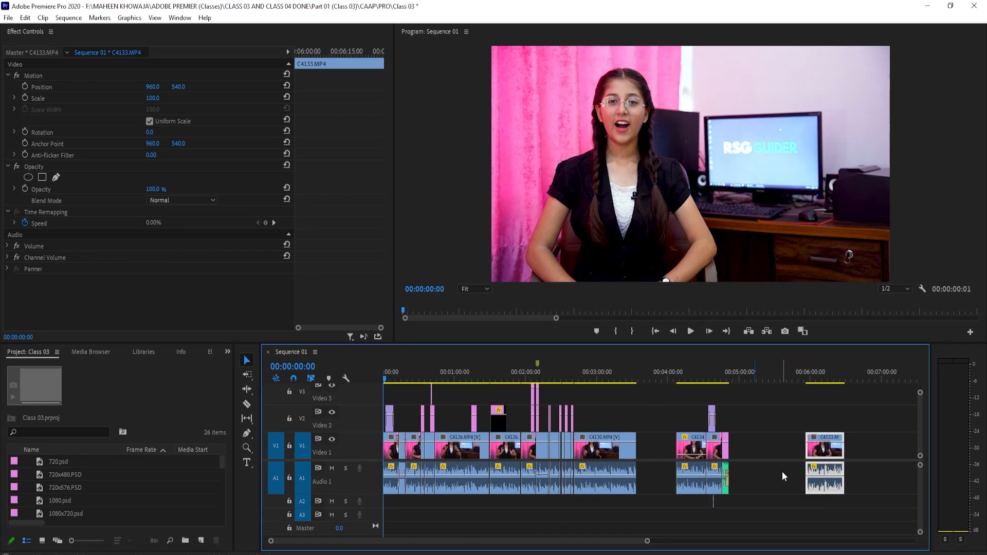
{"action": "key", "text": "ctrl+z"}
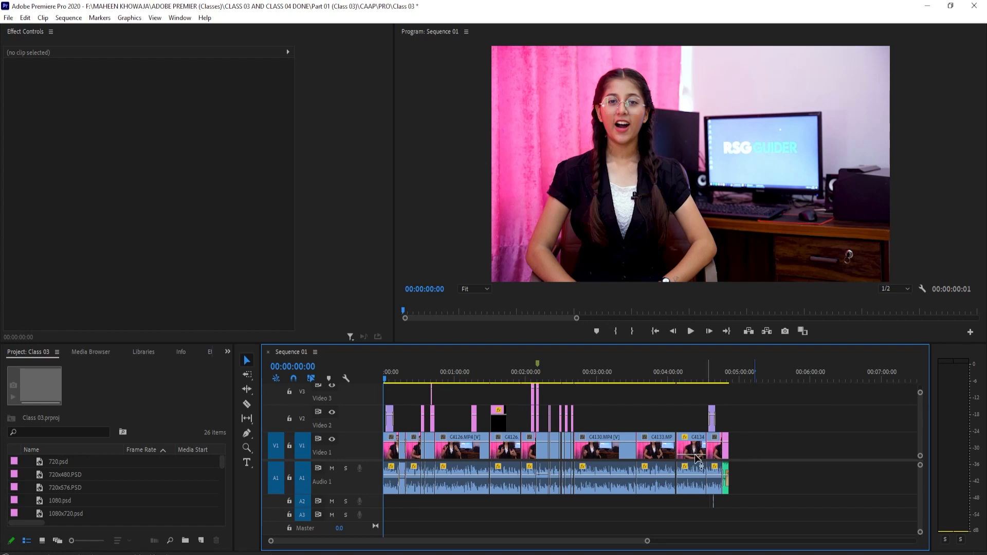
Step: Move clip C4130.MP4 beyond the last clip of the sequence and unlink its video from its audio
{"action": "left_click_drag", "start_coordinate": [606, 444], "coordinate": [810, 448]}
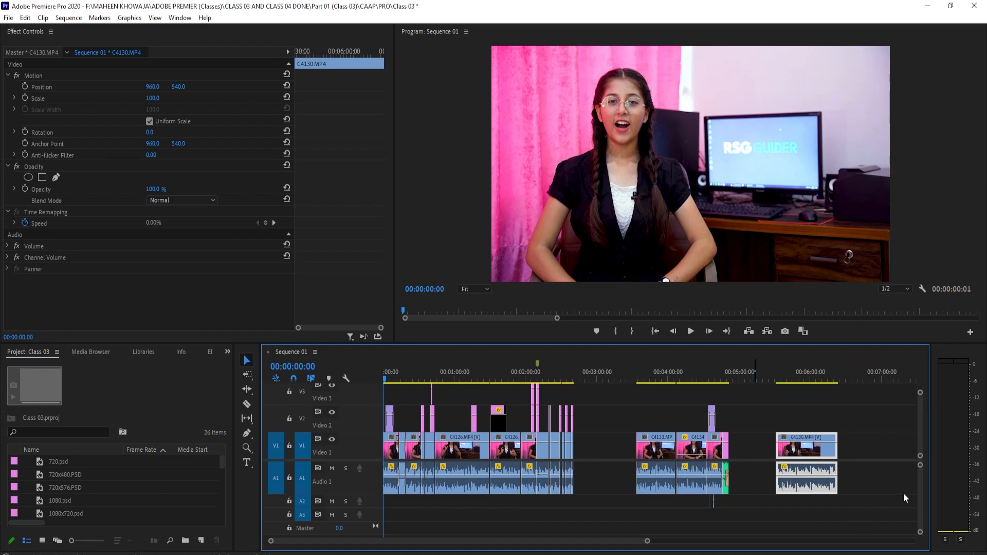
{"action": "right_click", "coordinate": [809, 467]}
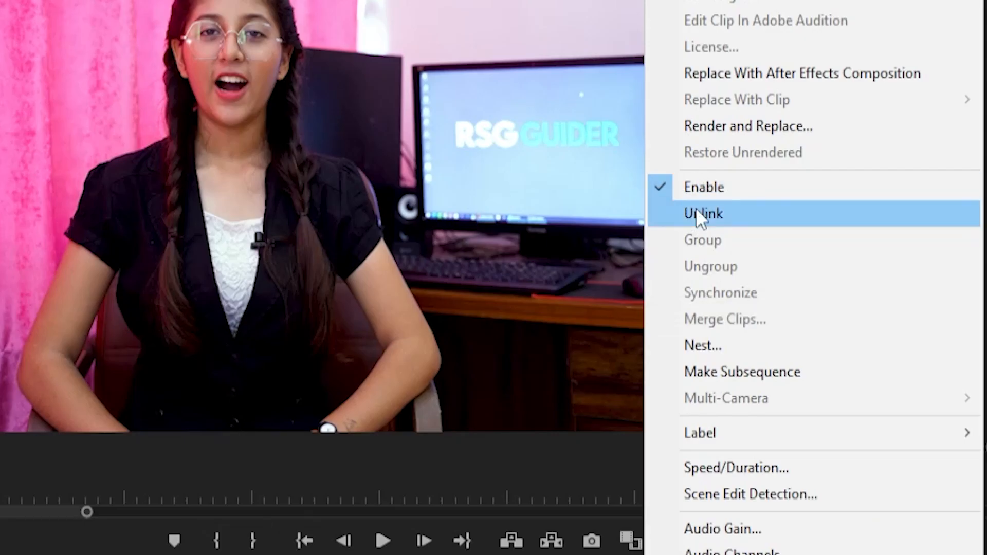
{"action": "left_click", "coordinate": [699, 214]}
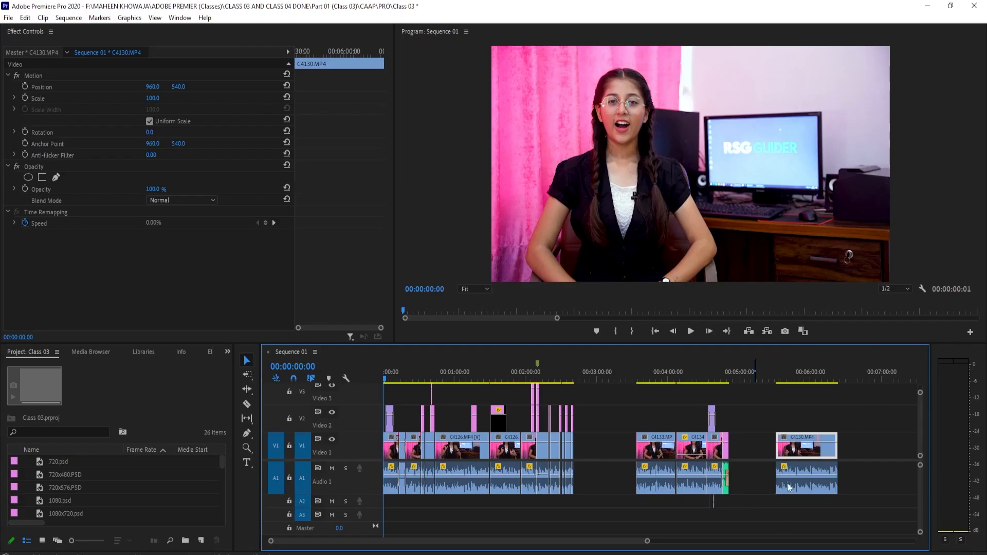
Step: Move only the unlinked C4130.MP4 video onto Video 2, and undo all changes made to the clip
{"action": "mouse_move", "coordinate": [798, 442]}
{"action": "left_mouse_down"}
{"action": "mouse_move", "coordinate": [798, 465]}
{"action": "mouse_move", "coordinate": [844, 419]}
{"action": "mouse_move", "coordinate": [809, 446]}
{"action": "left_mouse_up"}
{"action": "left_click", "coordinate": [814, 478]}
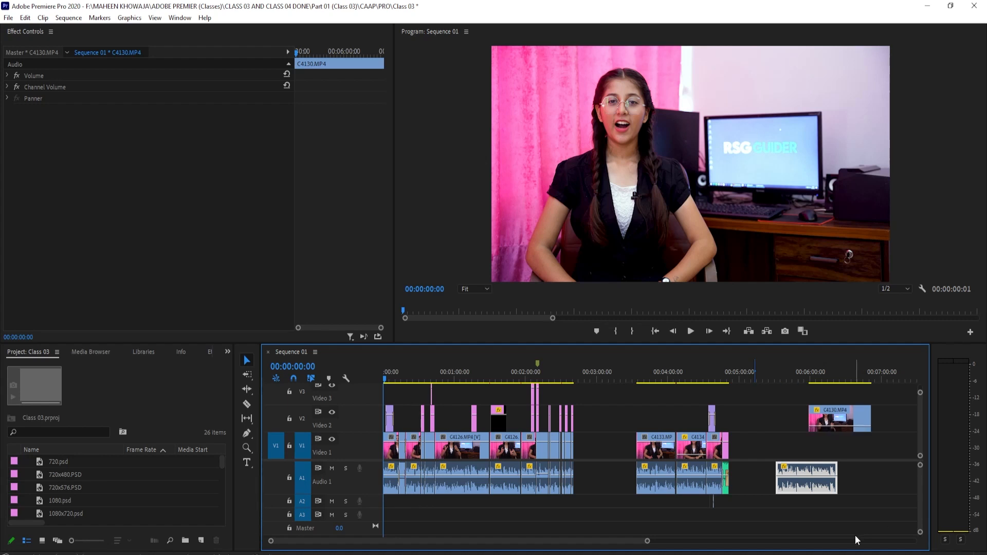
{"action": "key", "text": "ctrl+z"}
{"action": "key", "text": "ctrl+z"}
{"action": "key", "text": "ctrl+z"}
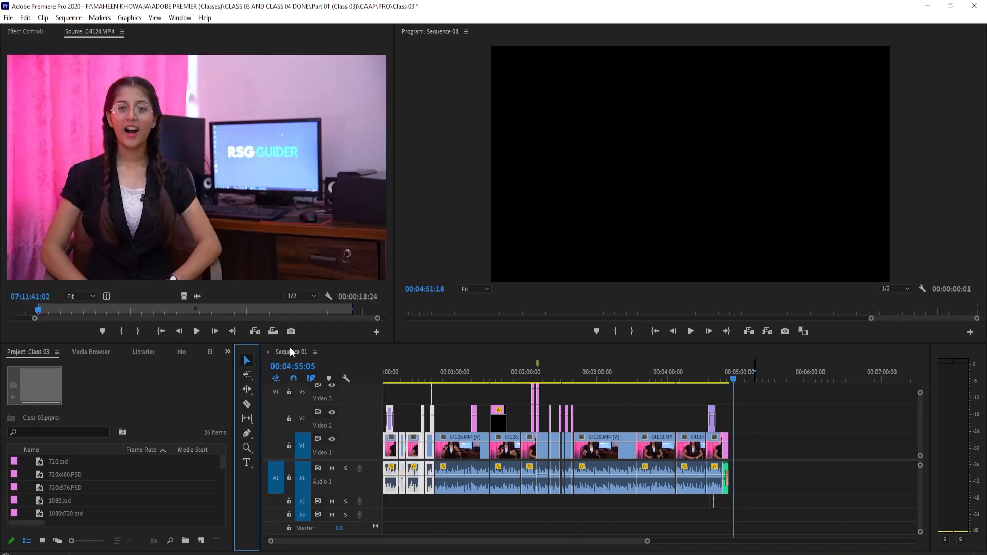
Step: Use the Track Select Forward Tool to select all clips from about 00:02:00:00 onward, and all clips from C4130.MP4 onward
{"action": "left_click", "coordinate": [251, 378]}
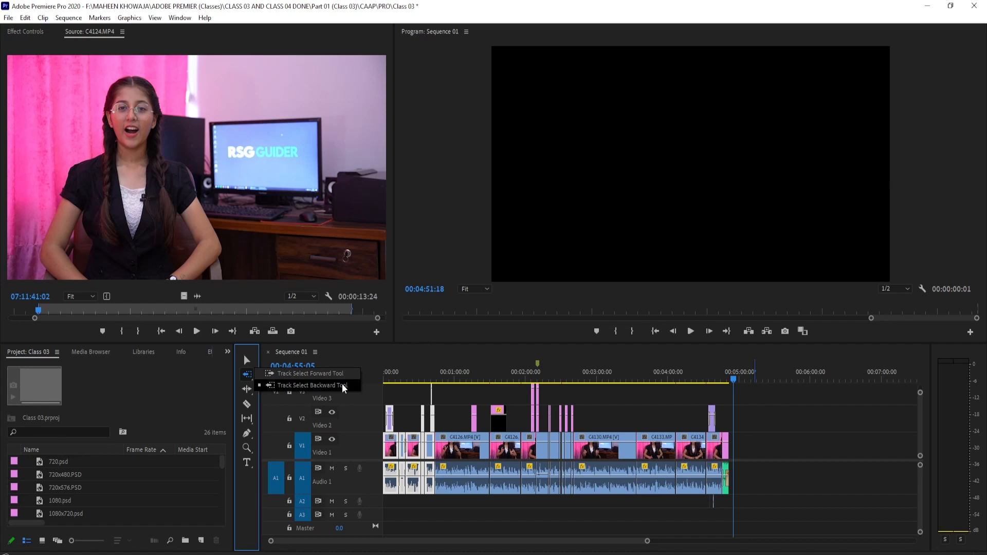
{"action": "left_click", "coordinate": [269, 373]}
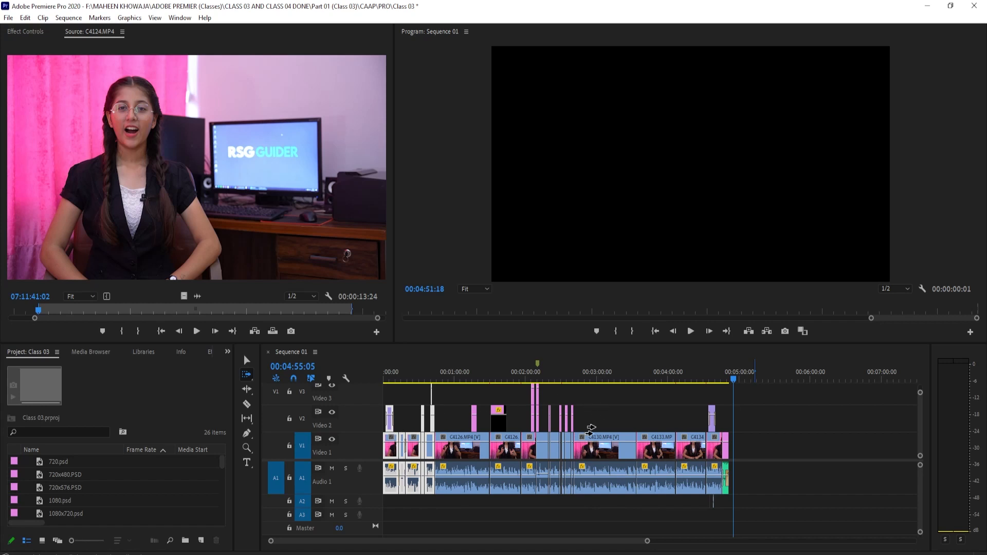
{"action": "left_click", "coordinate": [518, 422]}
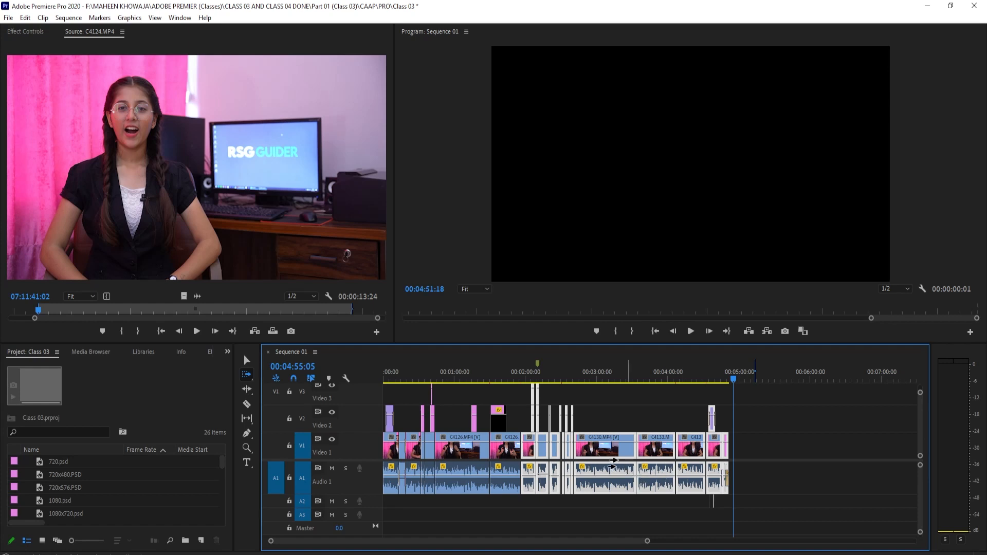
{"action": "left_click", "coordinate": [605, 440]}
{"action": "left_click_drag", "start_coordinate": [627, 447], "coordinate": [603, 461]}
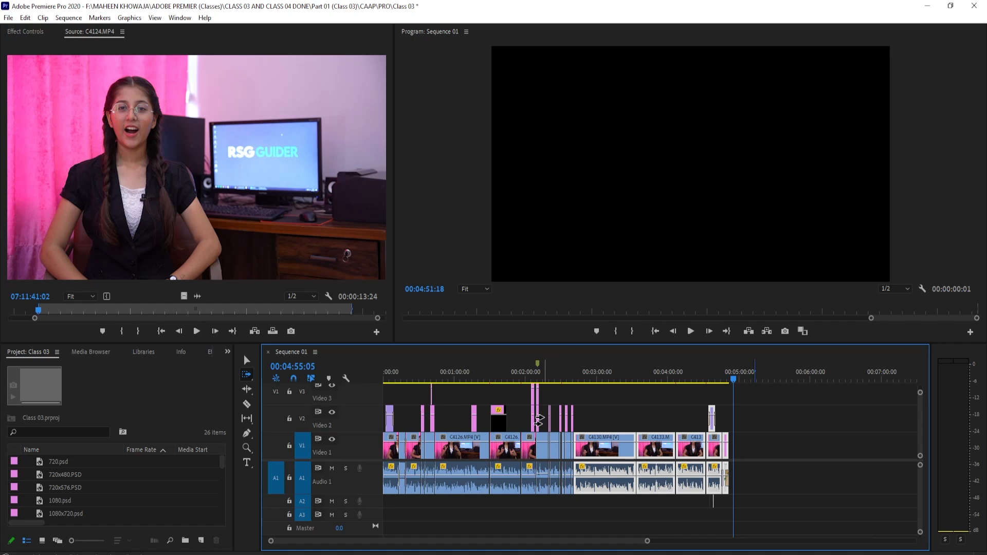
{"action": "left_click", "coordinate": [527, 423]}
{"action": "left_click_drag", "start_coordinate": [527, 423], "coordinate": [529, 454]}
Step: Use the Track Select Backward Tool to select all clips before about 00:02:00:00, and every clip back from beyond the sequence's end
{"action": "left_click", "coordinate": [247, 374]}
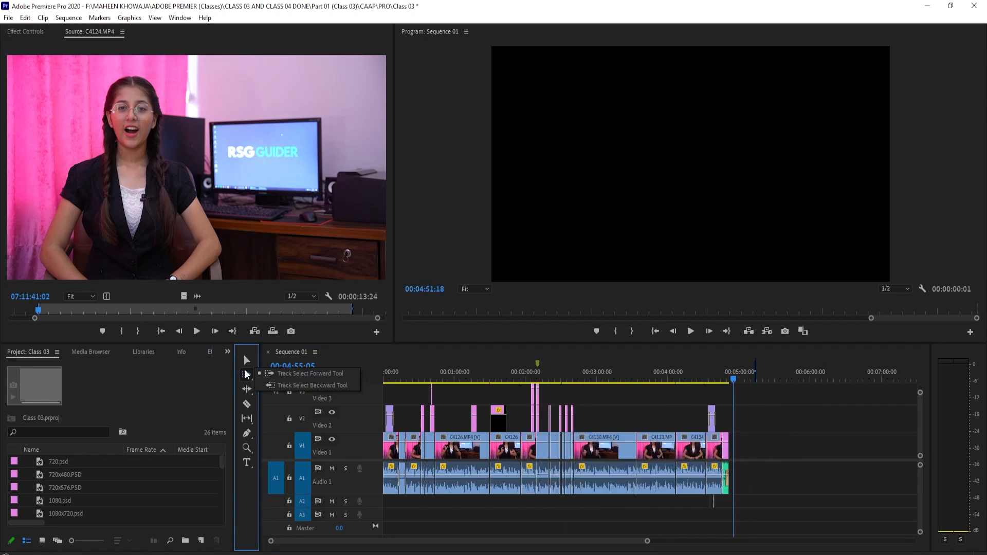
{"action": "left_click", "coordinate": [284, 387]}
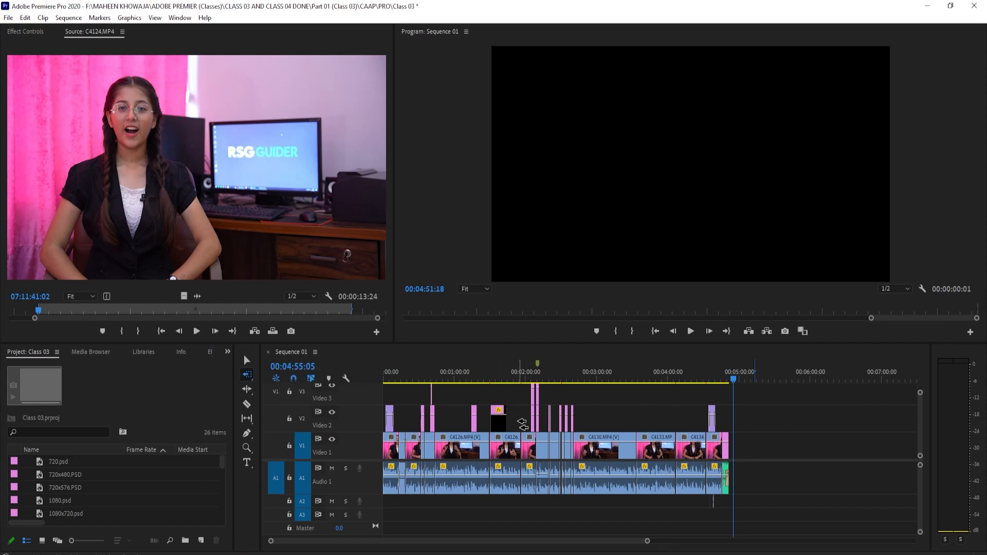
{"action": "left_click", "coordinate": [522, 423]}
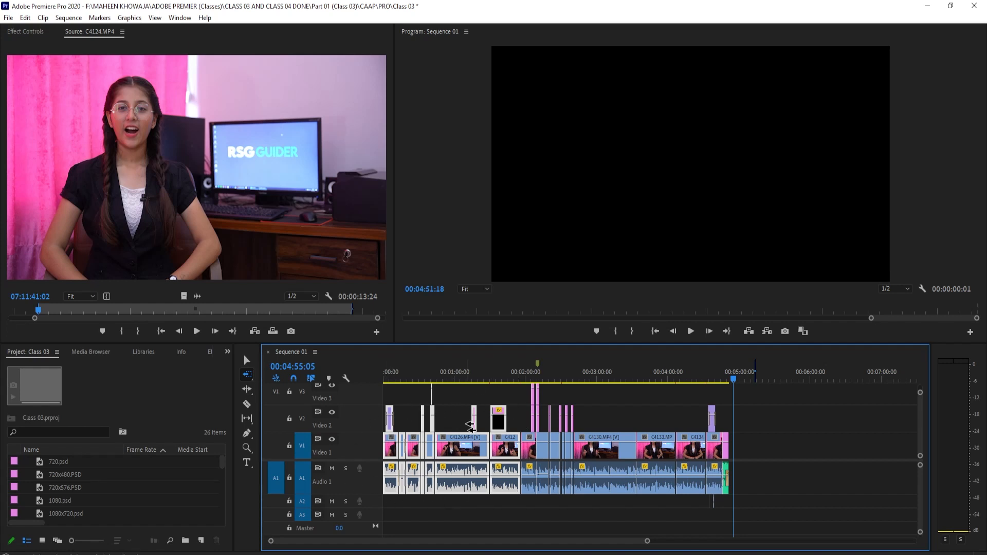
{"action": "left_click_drag", "start_coordinate": [515, 423], "coordinate": [471, 452]}
{"action": "left_click", "coordinate": [791, 433]}
Step: Marquee-select the timeline clips with the Selection Tool, clear the selection and return to the Track Select Backward Tool
{"action": "left_click", "coordinate": [245, 361]}
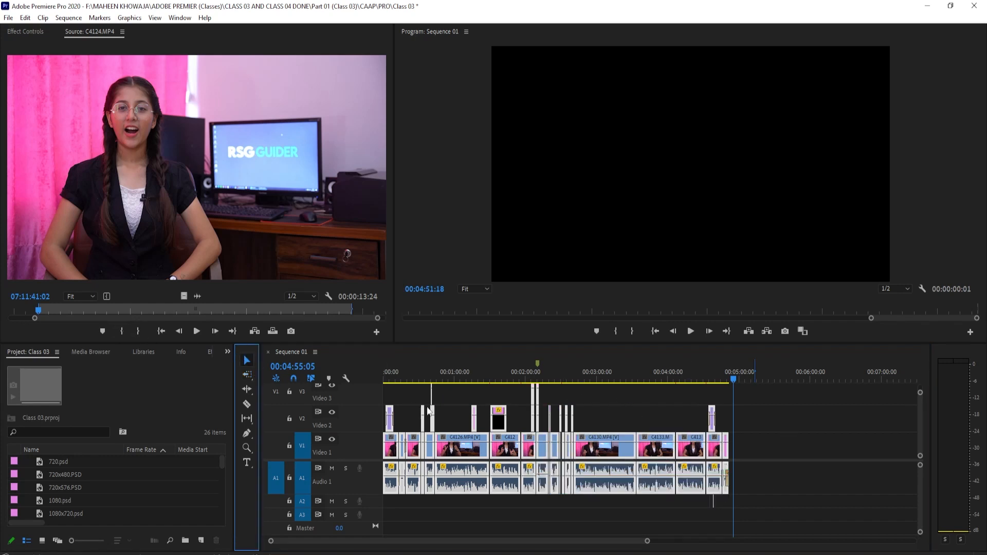
{"action": "left_click_drag", "start_coordinate": [402, 394], "coordinate": [766, 496]}
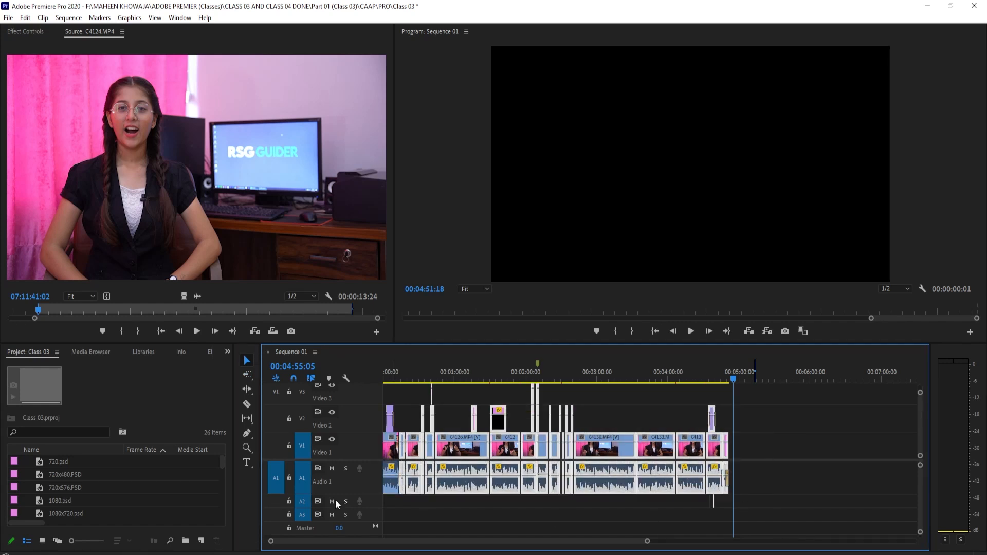
{"action": "left_click", "coordinate": [415, 396]}
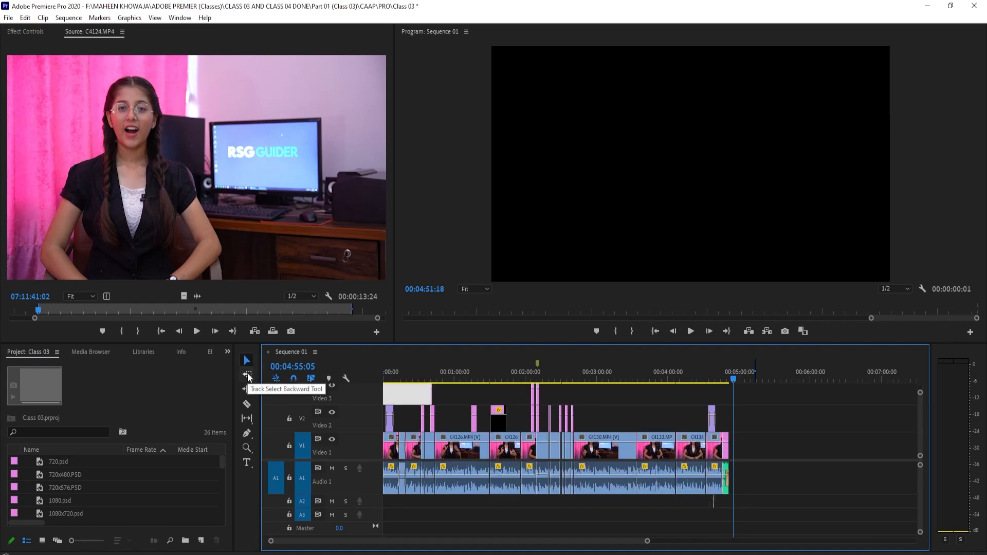
{"action": "left_click", "coordinate": [764, 396]}
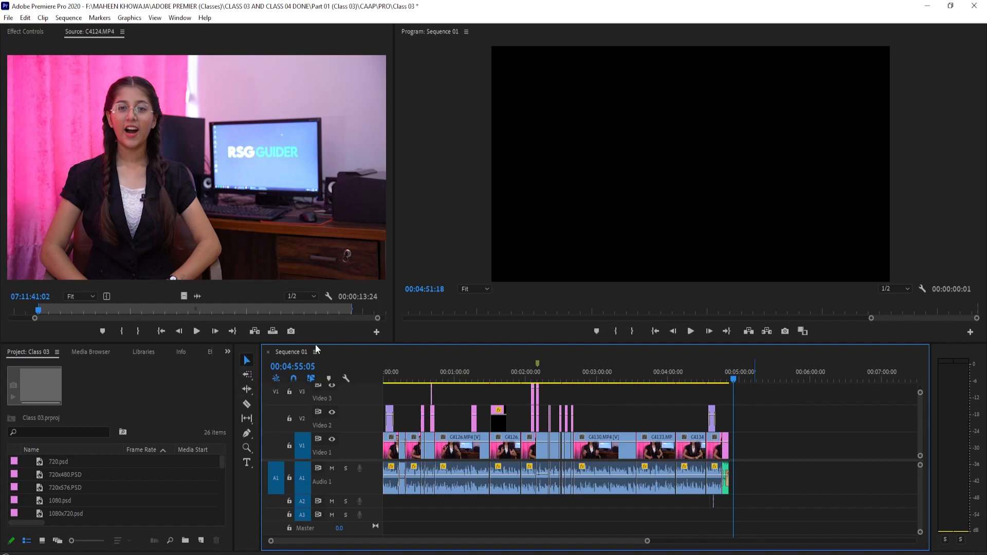
{"action": "left_click", "coordinate": [252, 375]}
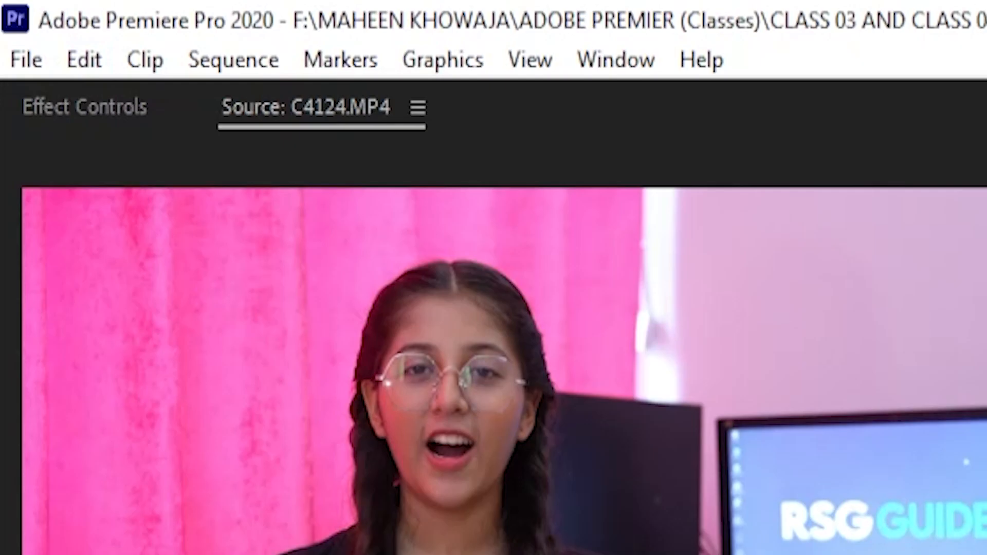
Step: Open the keyboard shortcut settings, review the application tool shortcuts and select the Razor Tool entry
{"action": "left_click", "coordinate": [81, 64]}
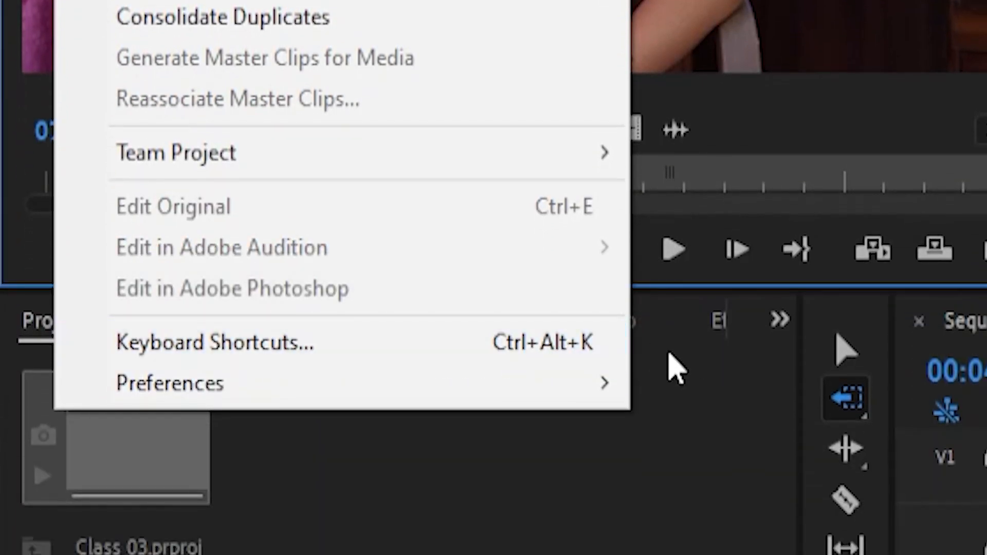
{"action": "mouse_move", "coordinate": [398, 387]}
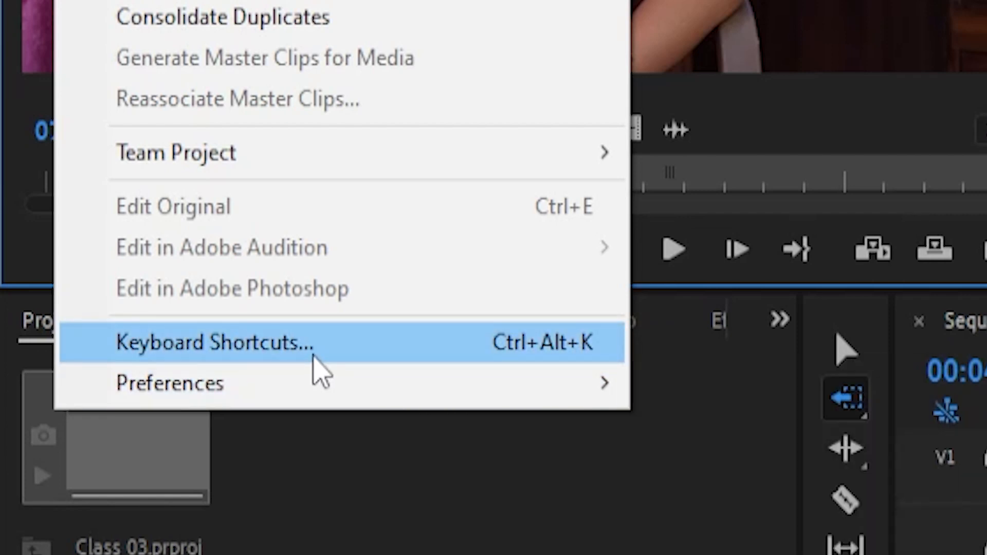
{"action": "left_click", "coordinate": [315, 358]}
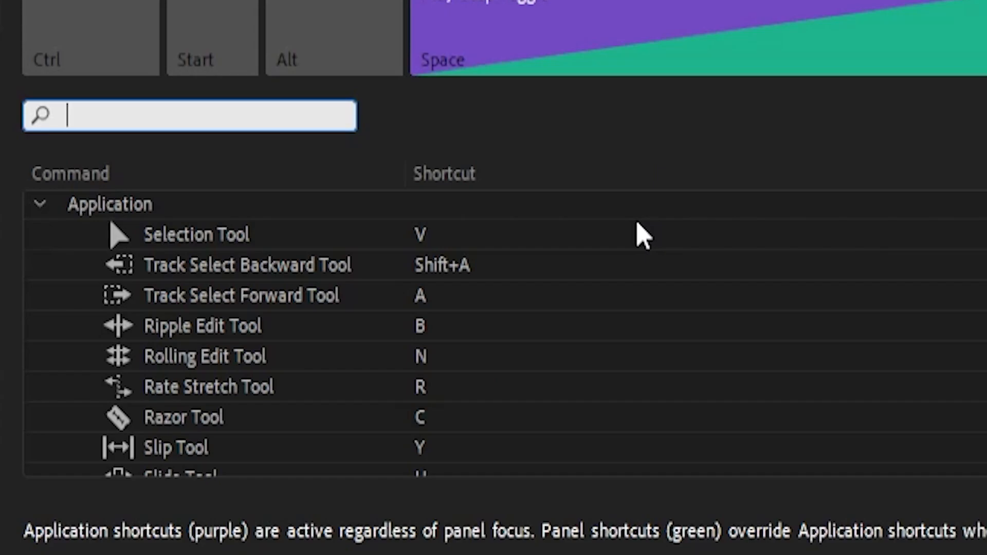
{"action": "scroll", "coordinate": [478, 410], "scroll_direction": "down", "scroll_amount": 1}
{"action": "scroll", "coordinate": [478, 410], "scroll_direction": "up", "scroll_amount": 1}
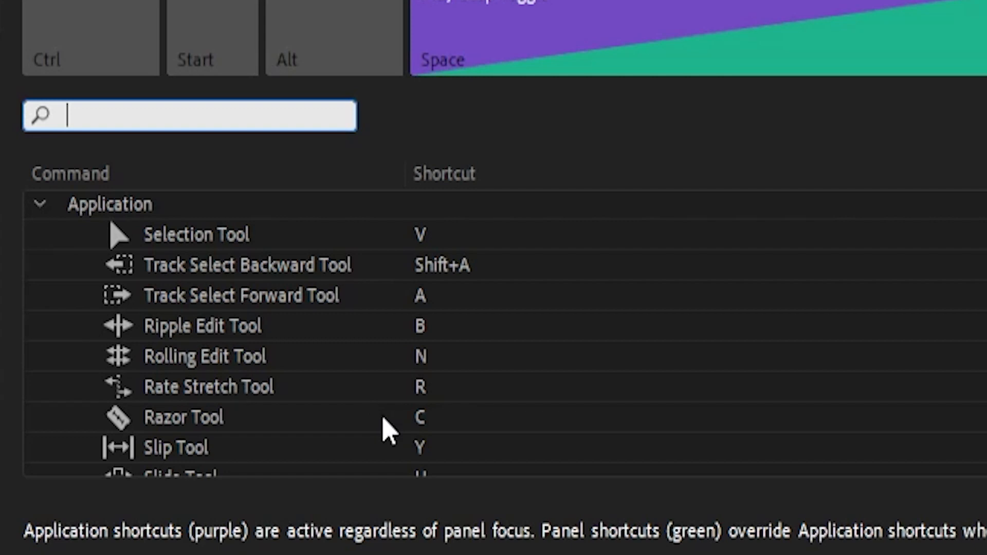
{"action": "left_click", "coordinate": [230, 419]}
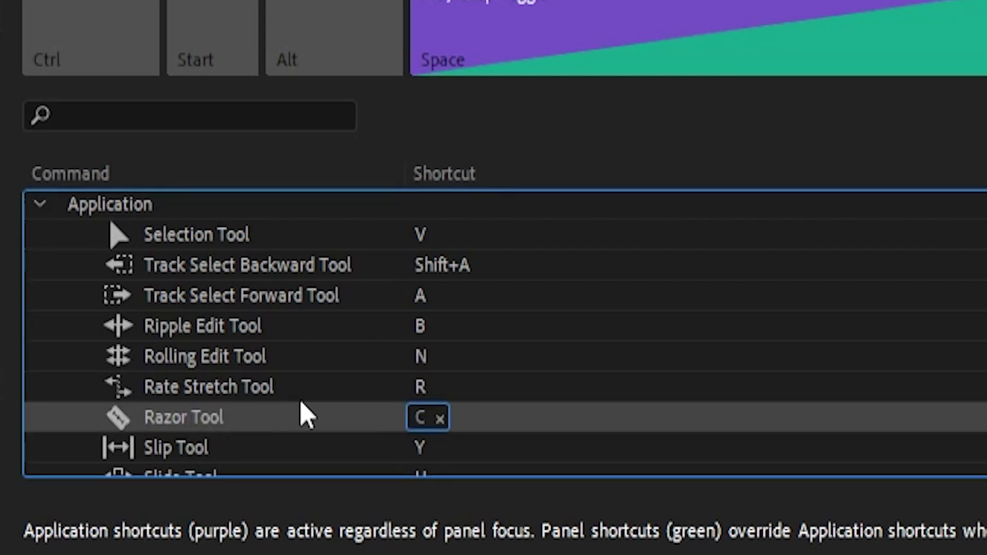